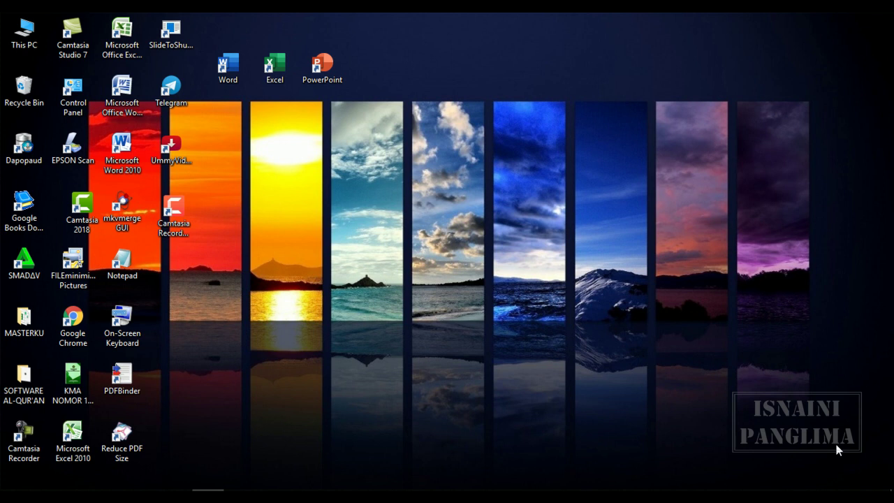
Step: Refresh the desktop twice from its right-click menu
right_click(395, 78)
left_click(431, 117)
right_click(436, 55)
left_click(453, 88)
Step: Launch and close Word, Word 2010 and Word 2007 to compare their startup screens
double_click(232, 77)
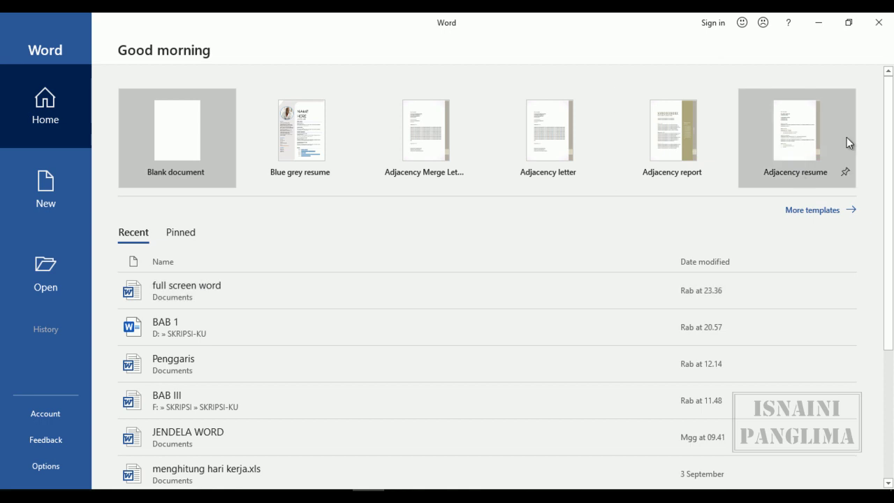
left_click(879, 23)
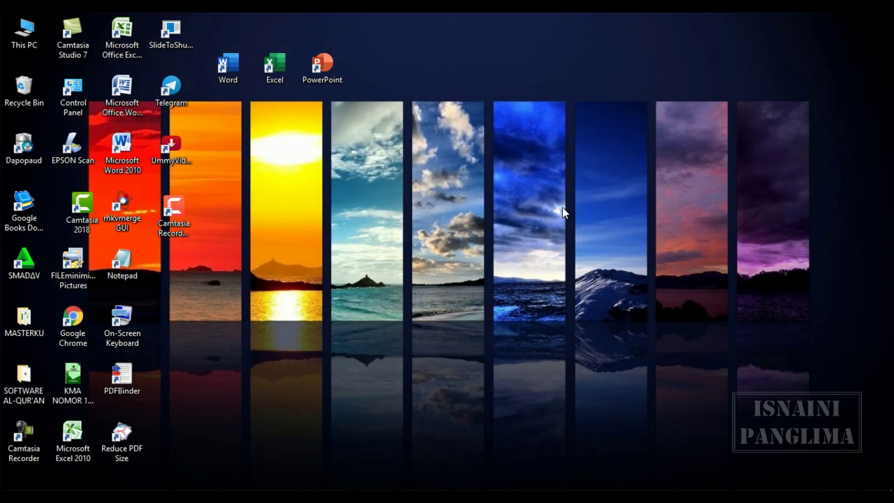
double_click(120, 155)
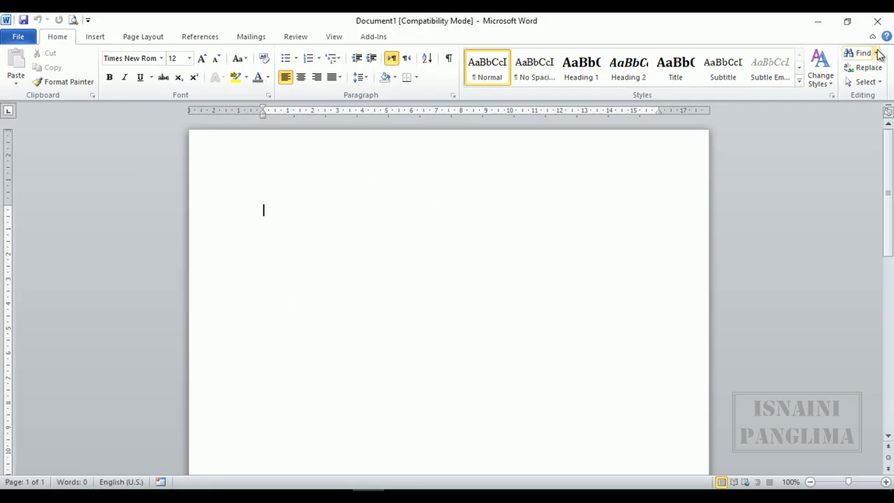
left_click(877, 21)
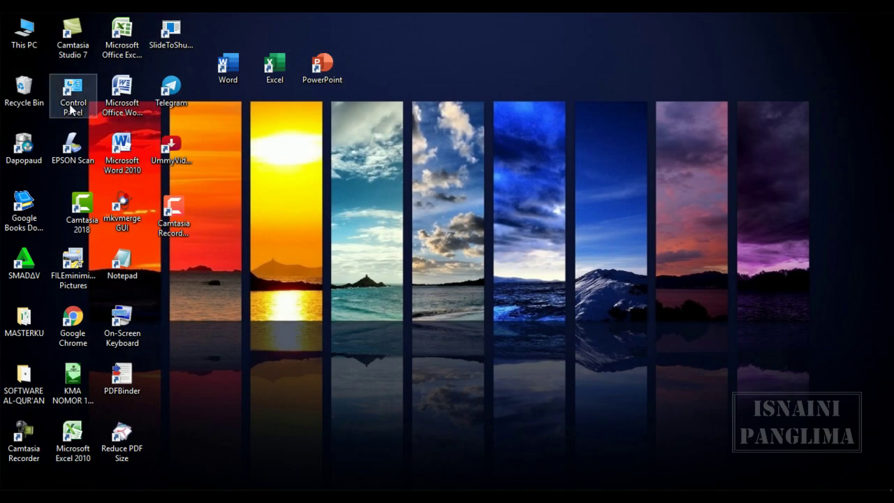
left_click(132, 89)
double_click(133, 90)
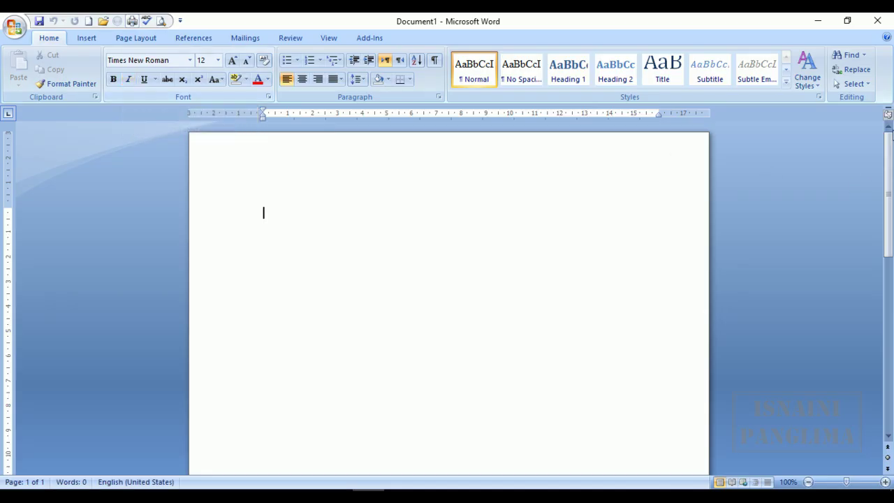
left_click(877, 23)
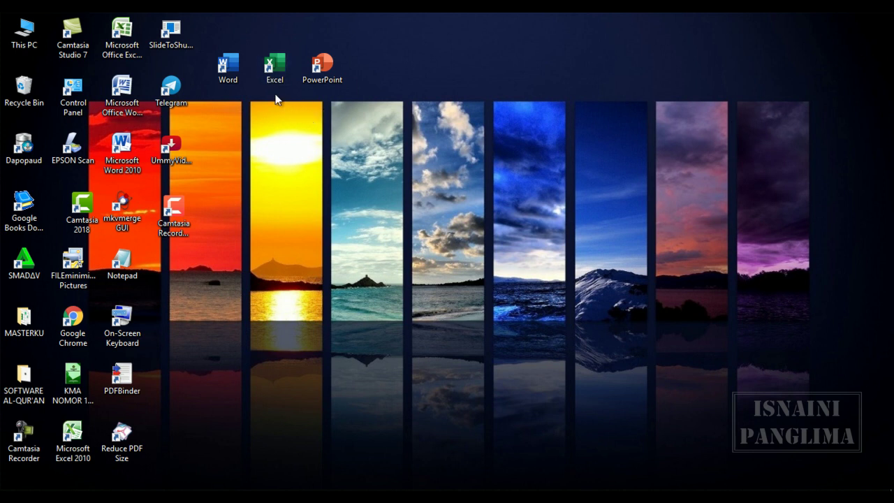
Step: Launch and close Excel, PowerPoint and Excel 2007 to compare their startup screens
double_click(280, 72)
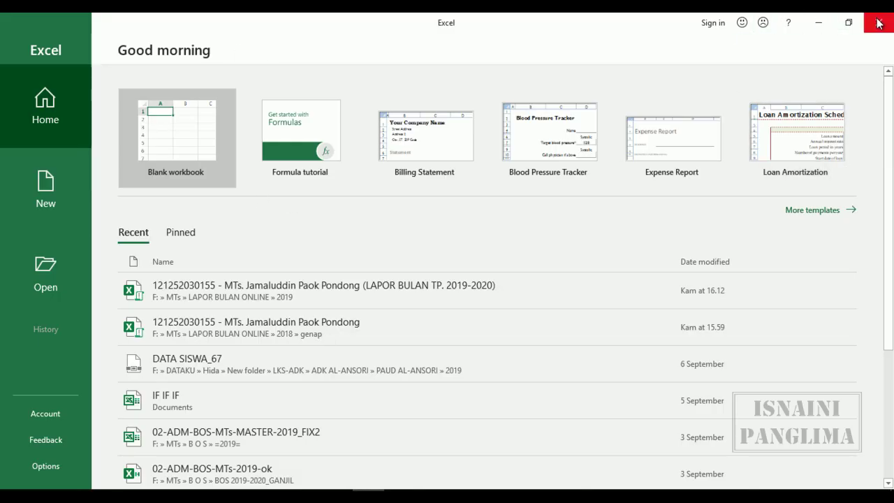
left_click(878, 25)
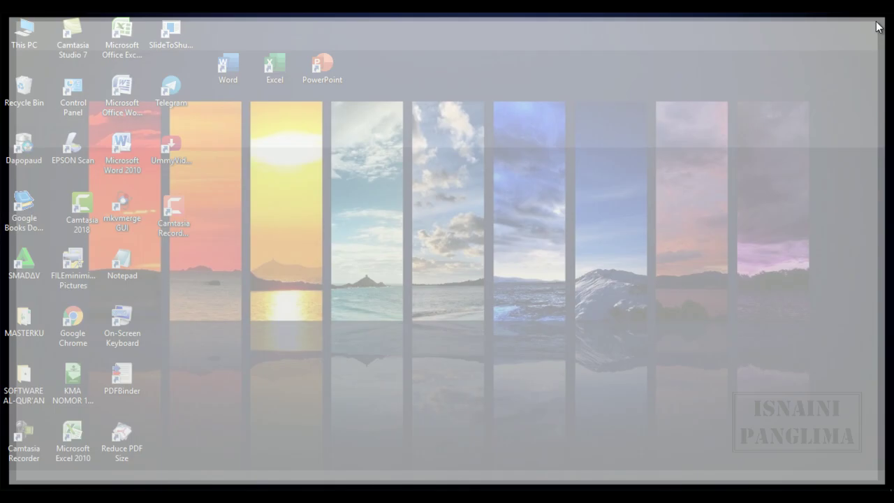
double_click(331, 77)
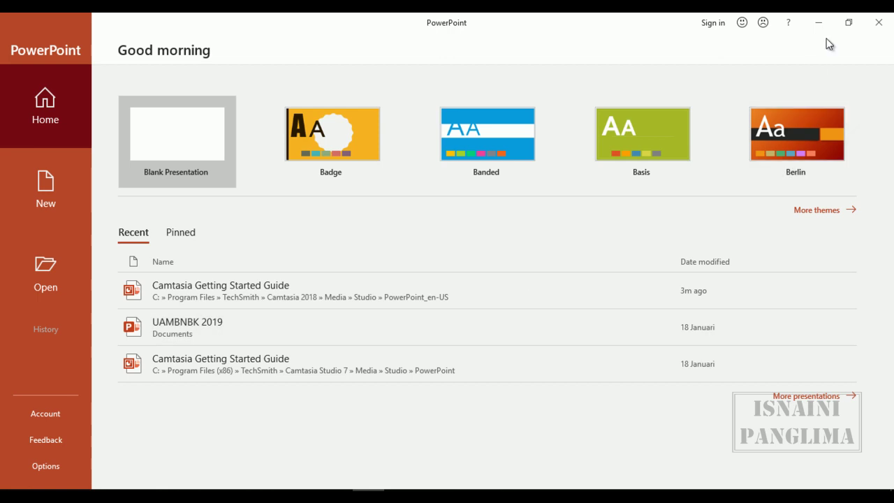
left_click(886, 25)
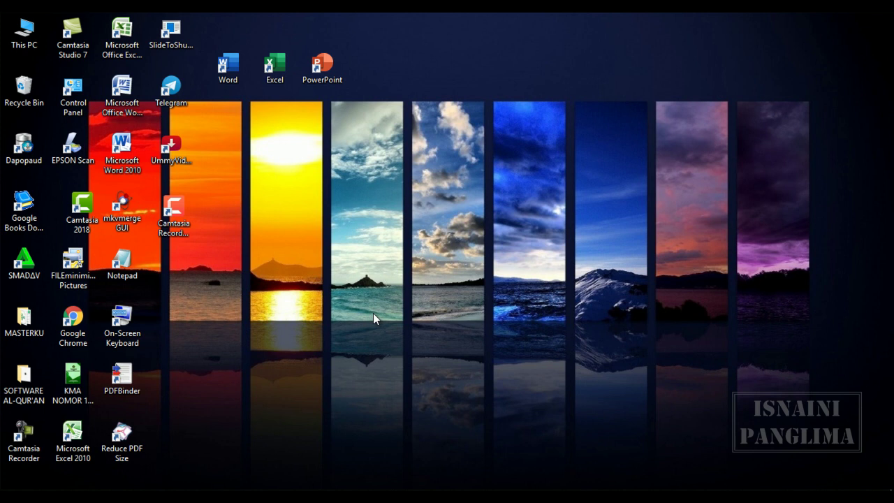
left_click(117, 56)
double_click(132, 55)
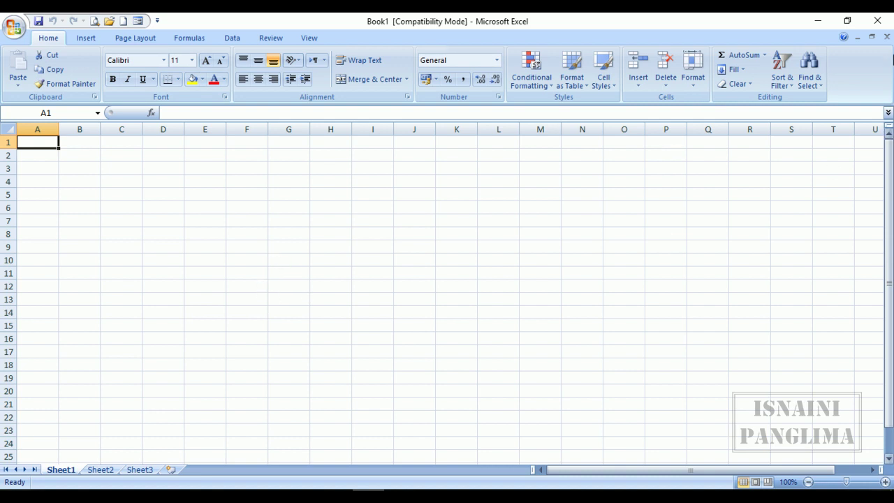
left_click(877, 21)
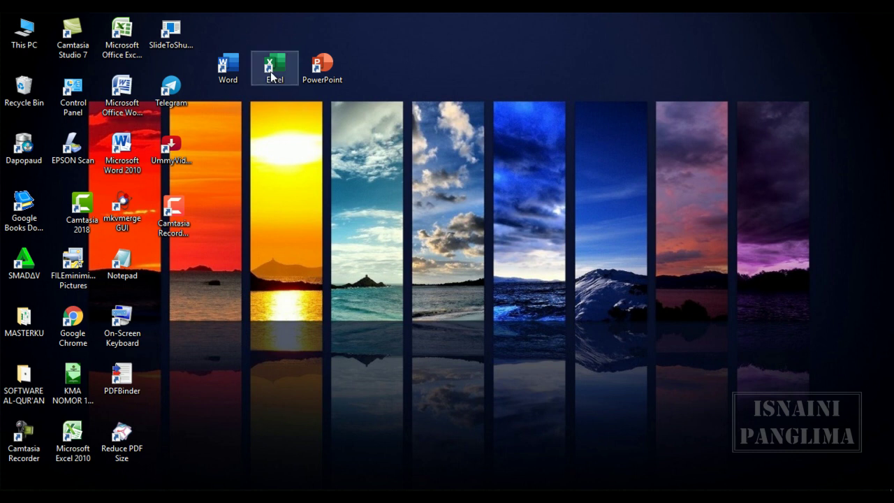
Step: Clear 'Show the Start screen when this application starts' in Word Options, then relaunch Word to verify
double_click(234, 68)
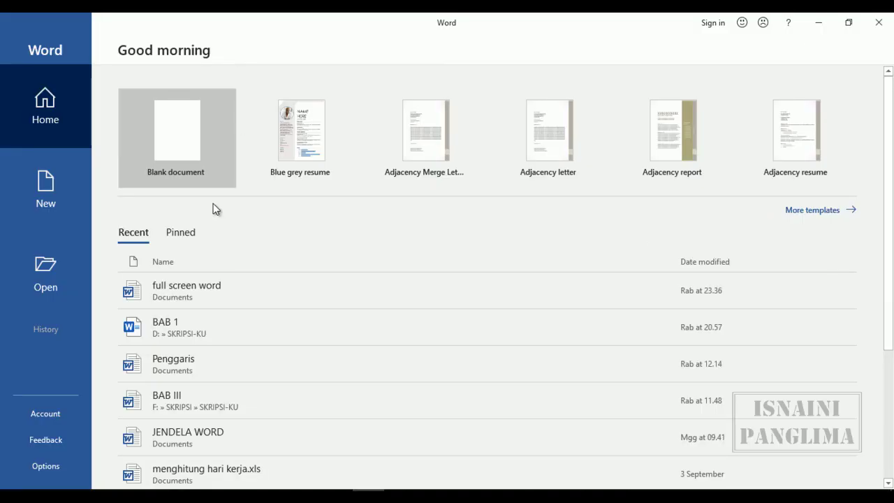
left_click(175, 139)
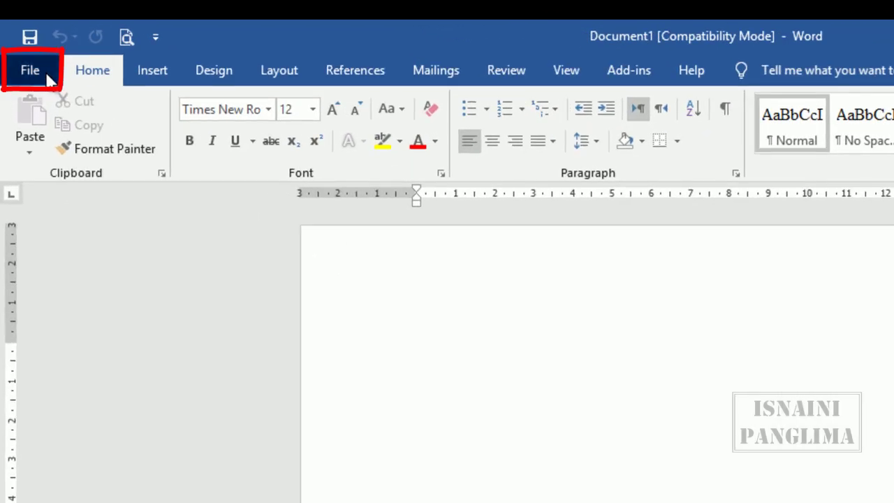
left_click(46, 77)
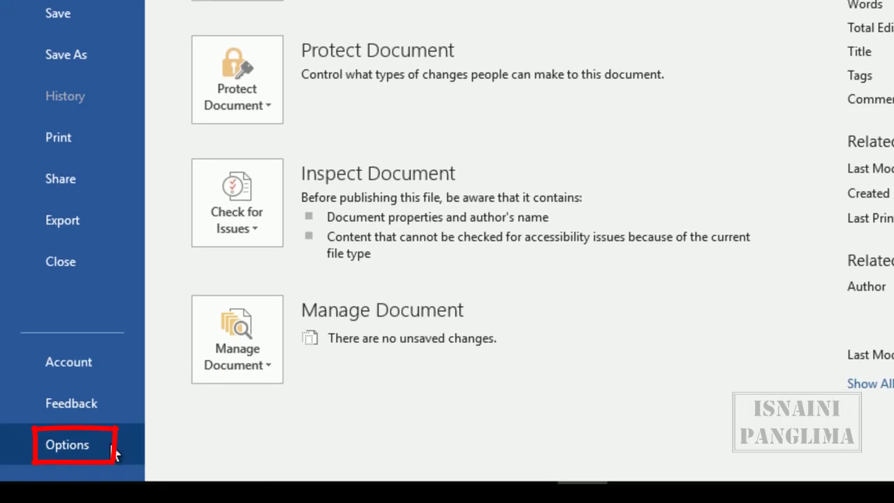
left_click(108, 447)
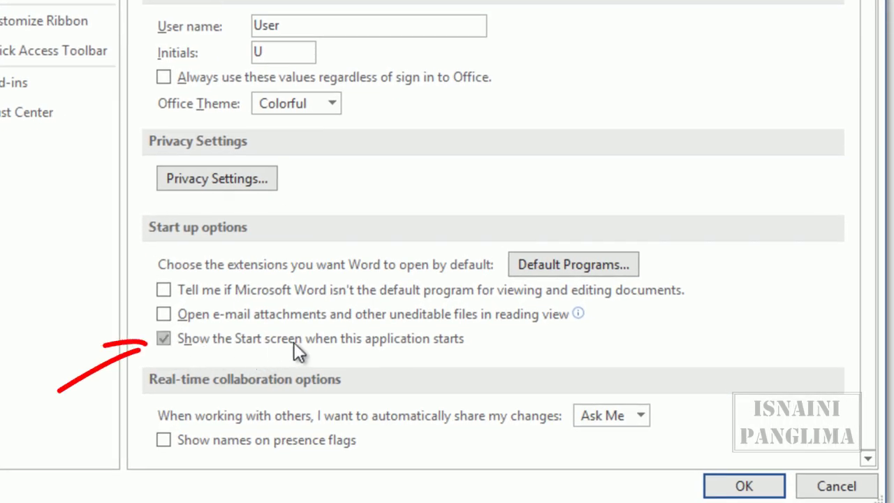
left_click(327, 342)
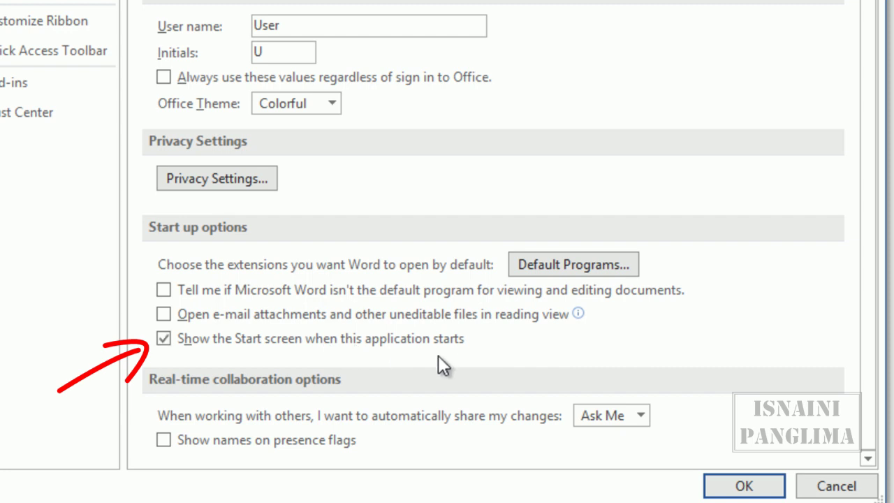
left_click(164, 340)
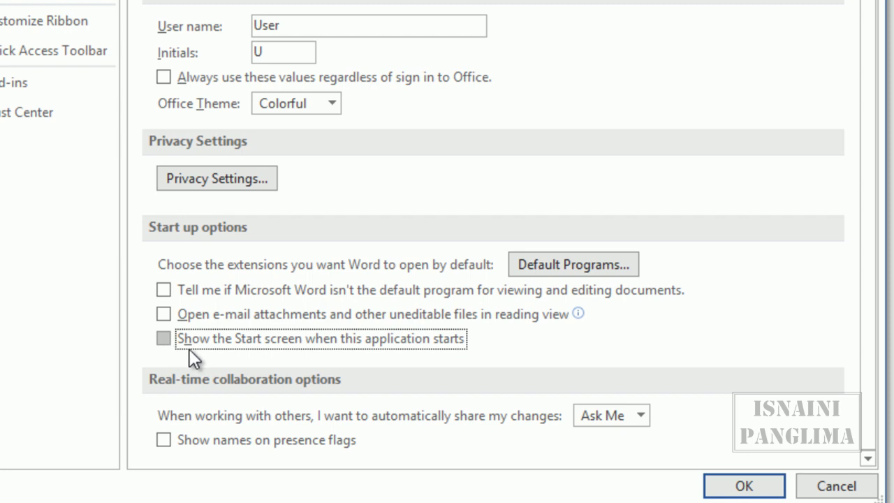
left_click(745, 486)
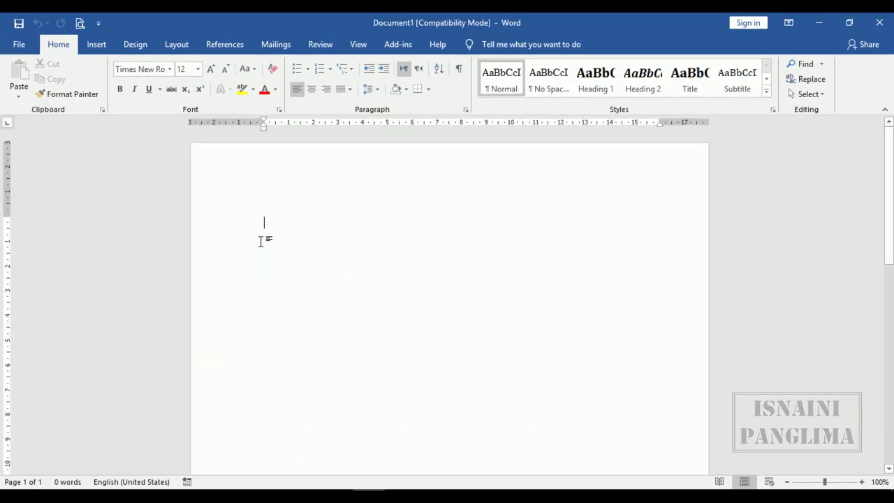
left_click(879, 23)
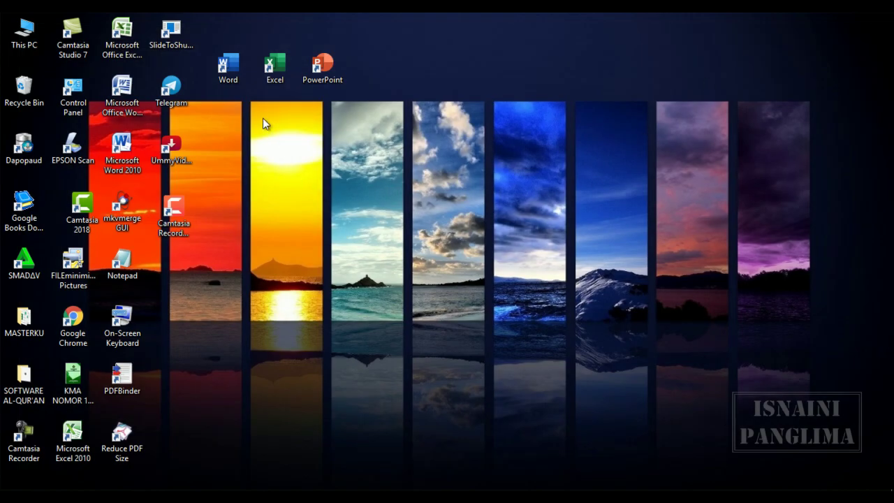
double_click(236, 73)
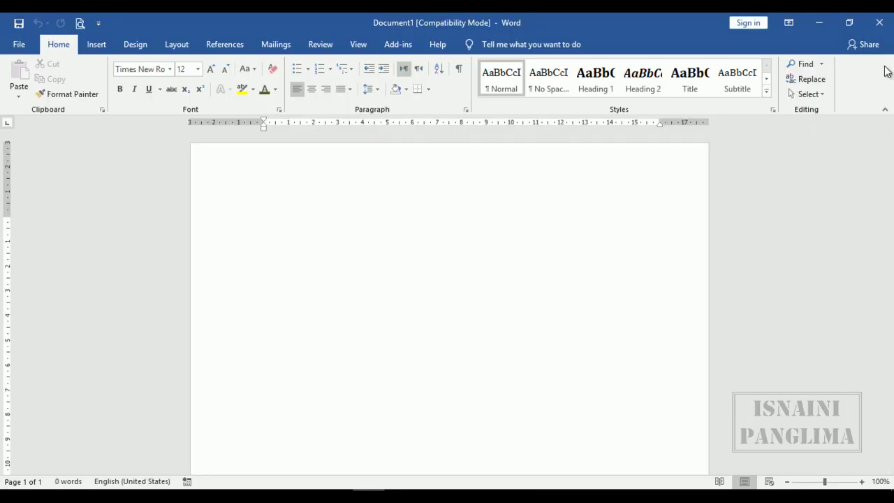
Step: Close Word, then clear 'Show the Start screen when this application starts' in Excel Options
left_click(884, 28)
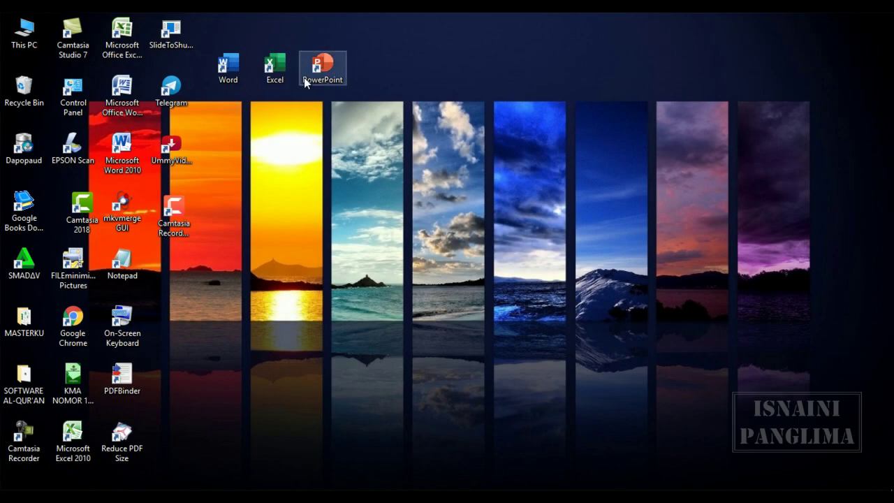
double_click(276, 65)
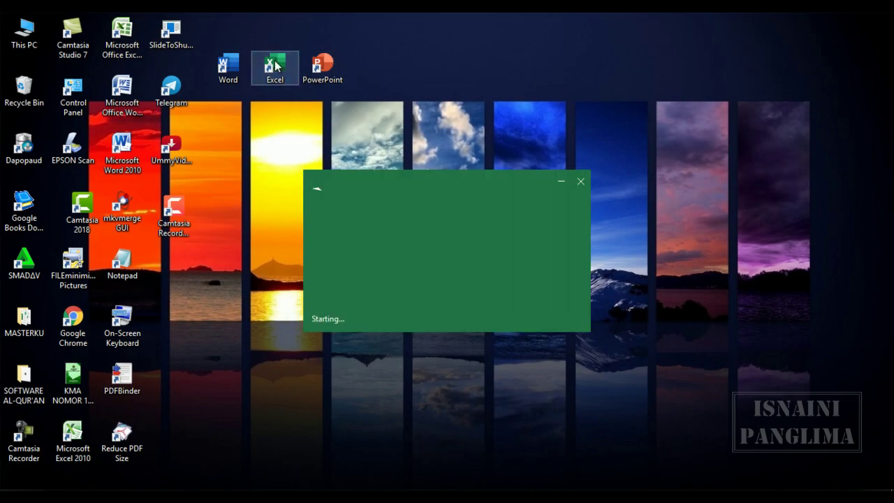
left_click(197, 127)
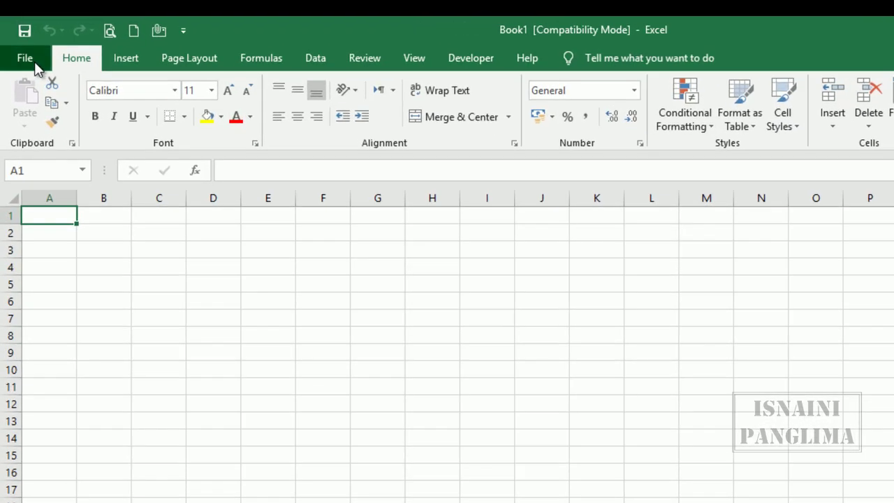
left_click(35, 63)
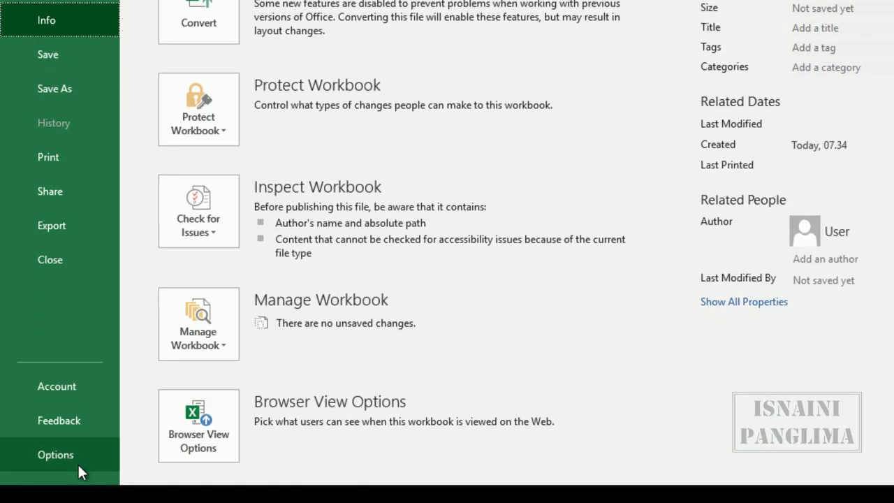
left_click(93, 454)
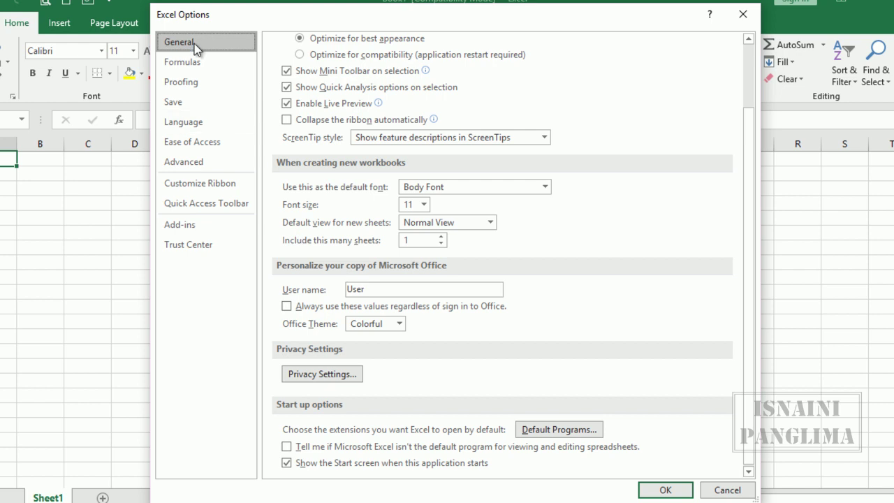
scroll(436, 413, "down", 1)
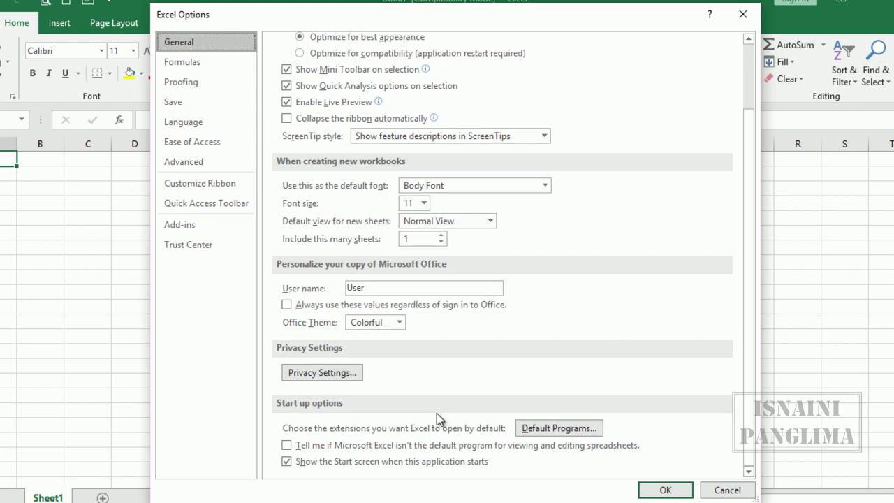
left_click(292, 464)
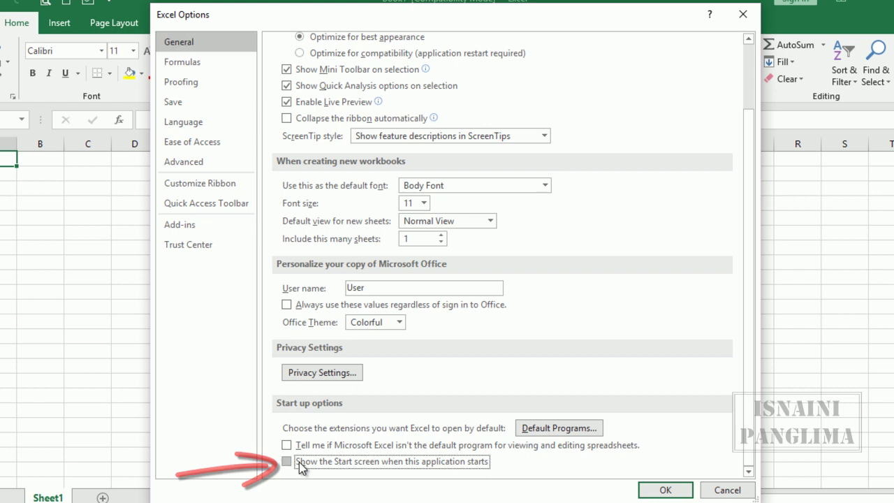
left_click(665, 489)
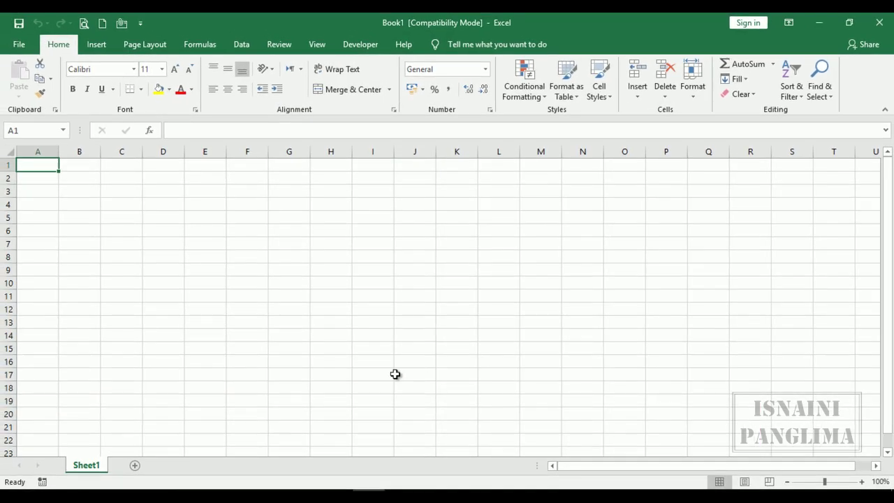
Step: Relaunch Excel to confirm it opens a blank workbook, then close it
left_click(879, 22)
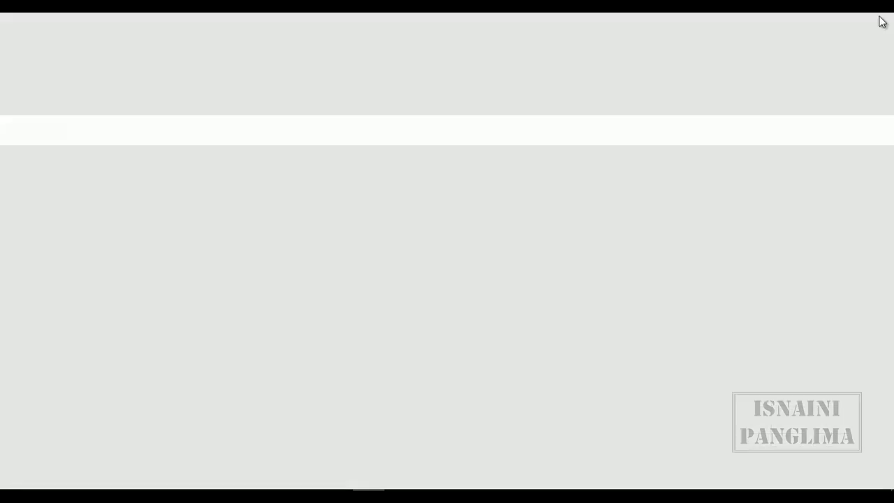
double_click(277, 64)
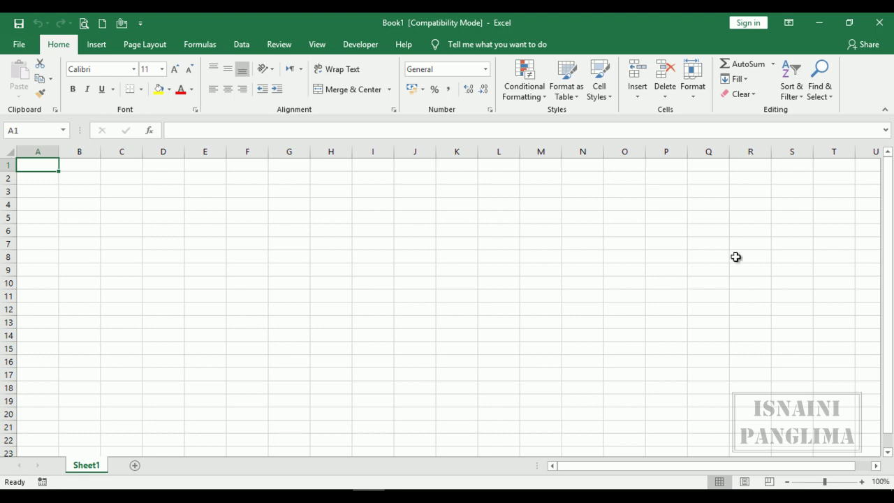
left_click(889, 28)
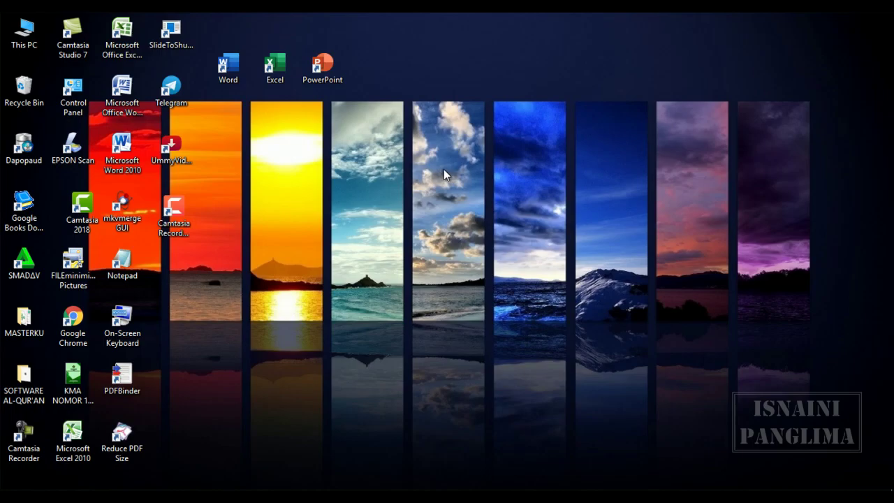
Step: Dismiss the Camtasia message and clear 'Show the Start screen when this application starts' in PowerPoint Options
double_click(324, 70)
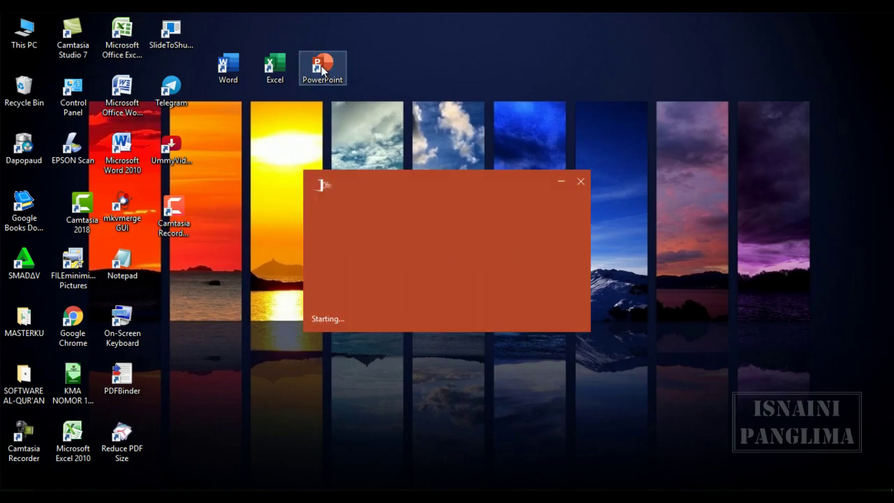
left_click(204, 137)
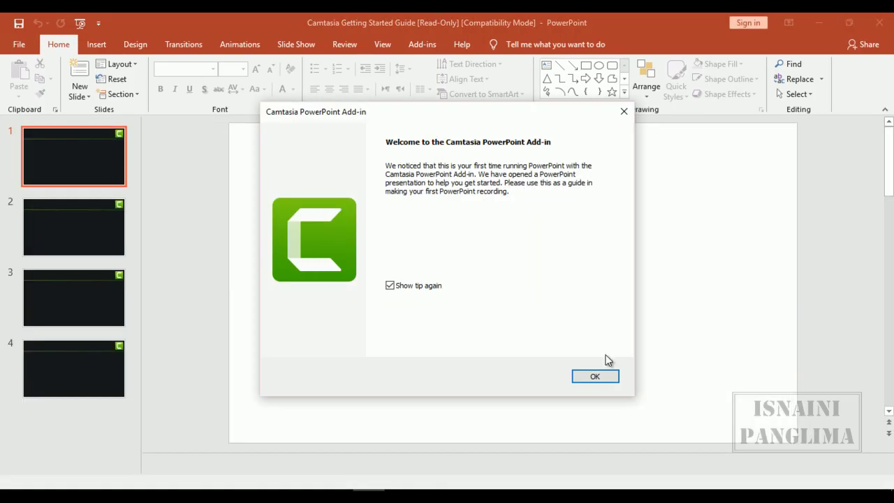
left_click(607, 377)
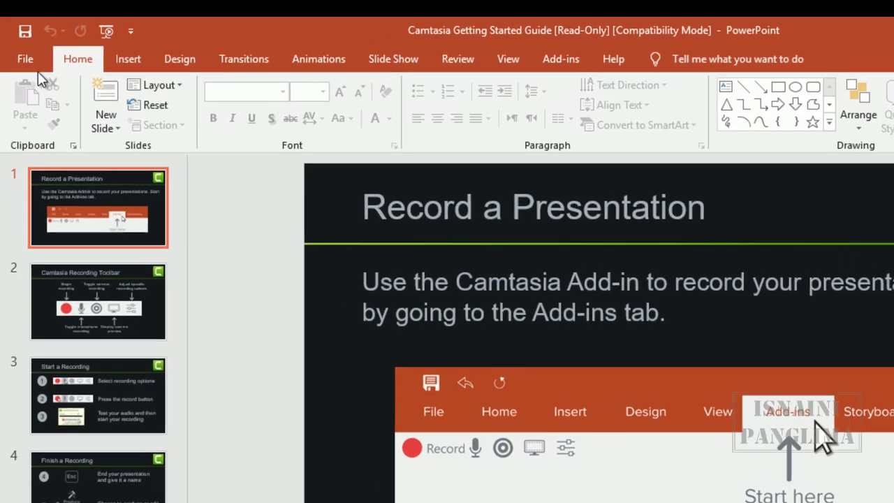
left_click(34, 60)
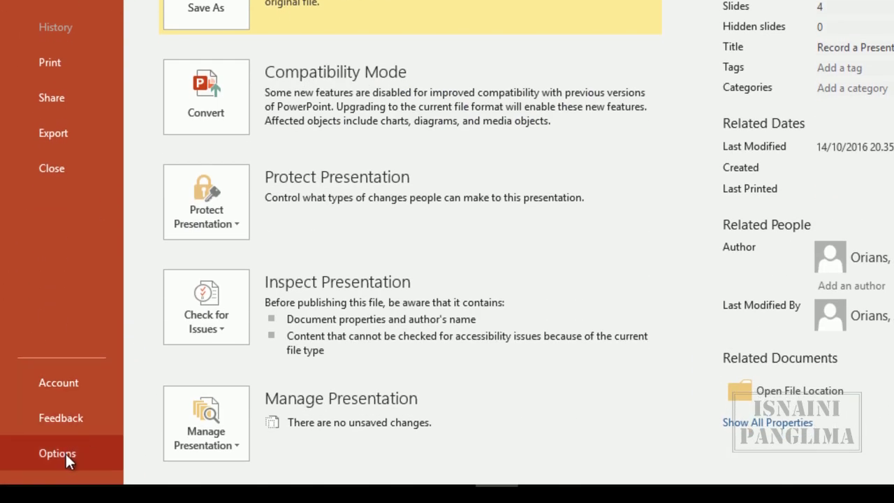
left_click(88, 456)
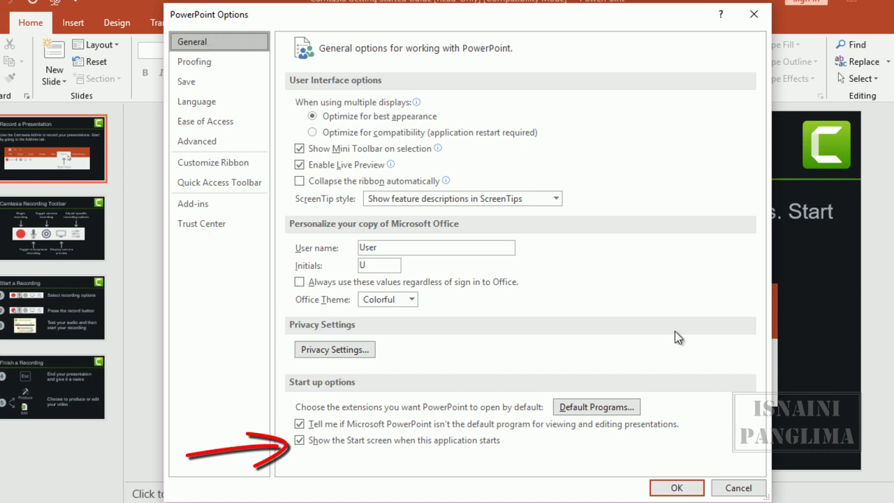
left_click(328, 444)
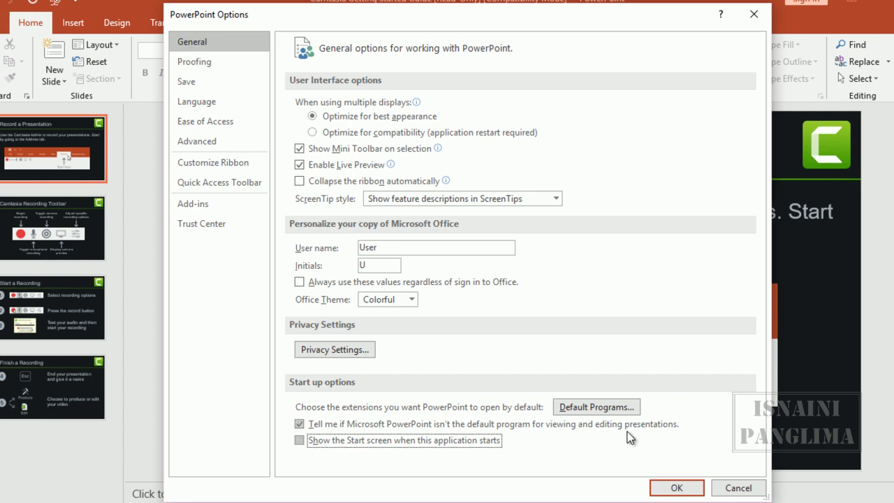
left_click(677, 488)
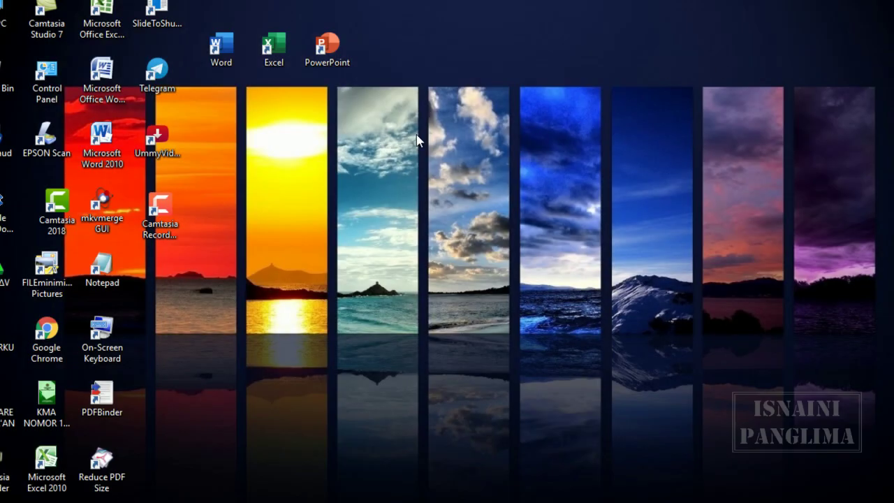
Step: Relaunch PowerPoint and re-check 'Show the Start screen when this application starts' in Options > General
double_click(328, 57)
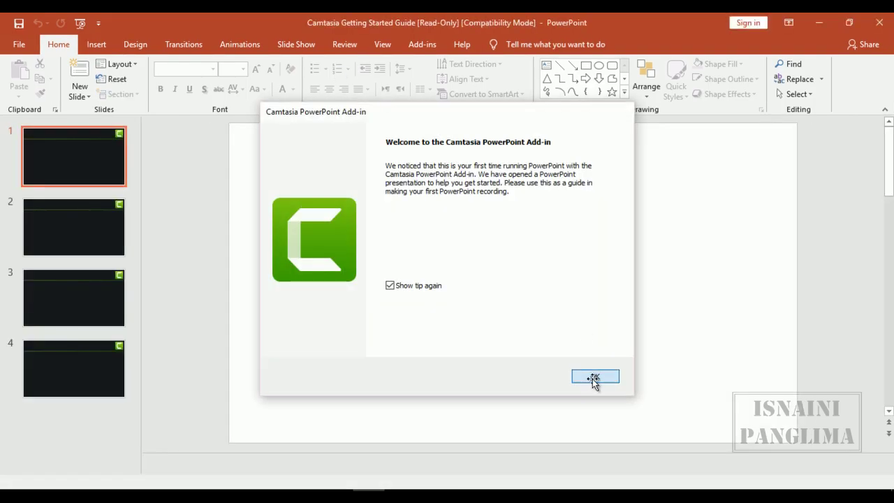
left_click(593, 378)
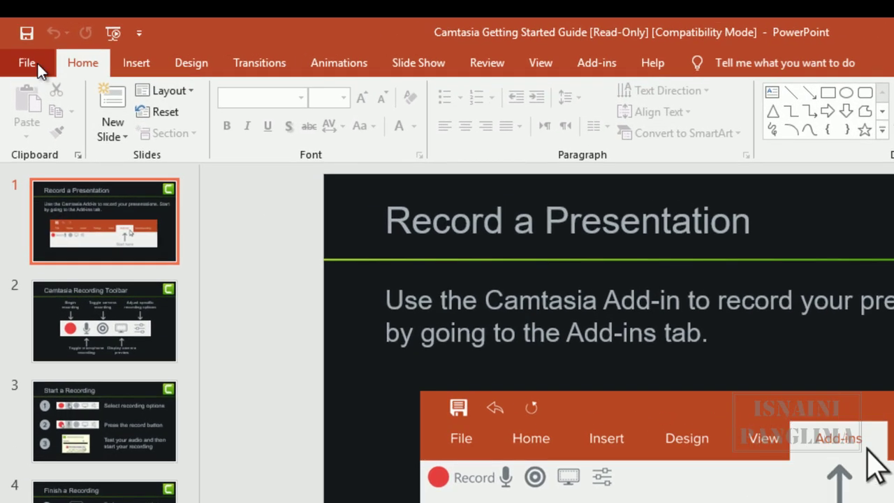
left_click(38, 64)
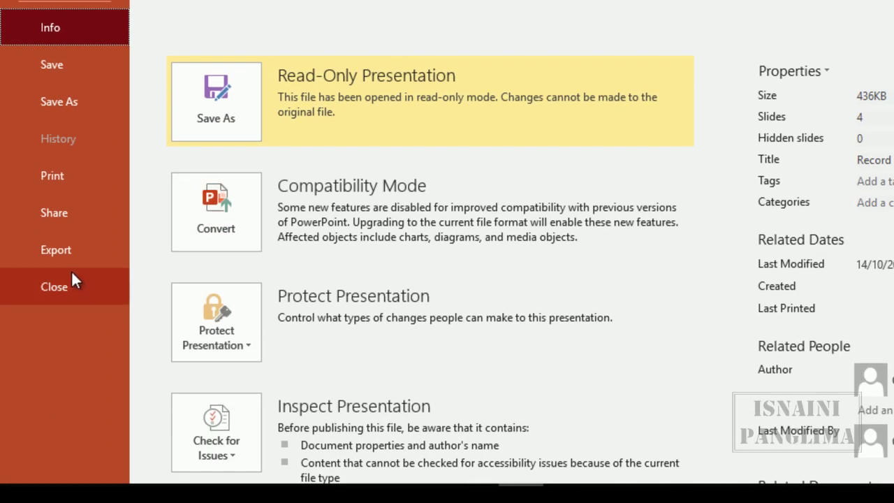
left_click(62, 450)
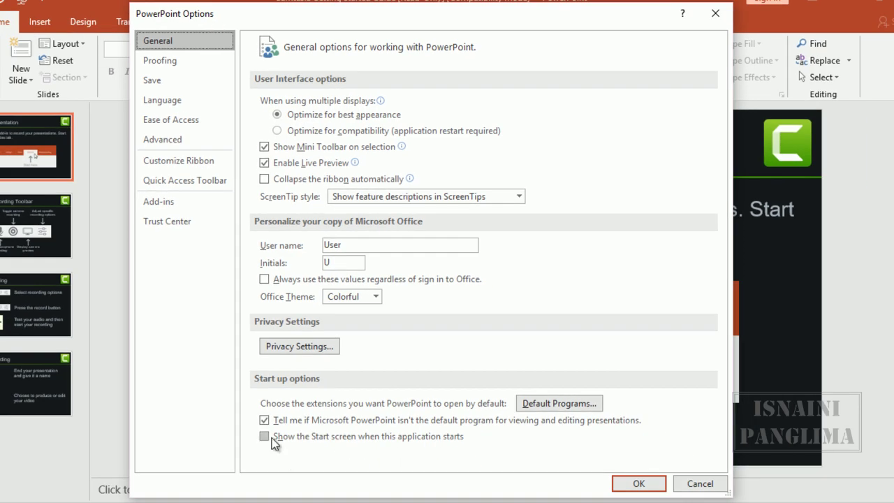
left_click(273, 438)
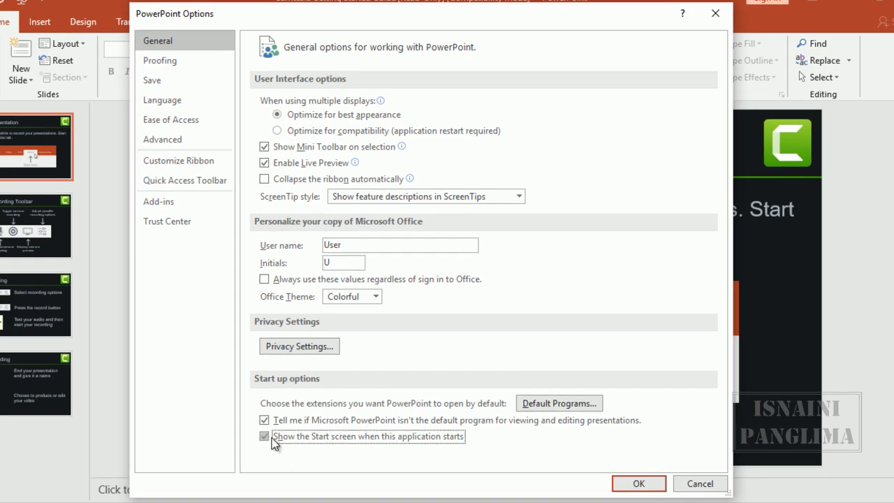
left_click(648, 485)
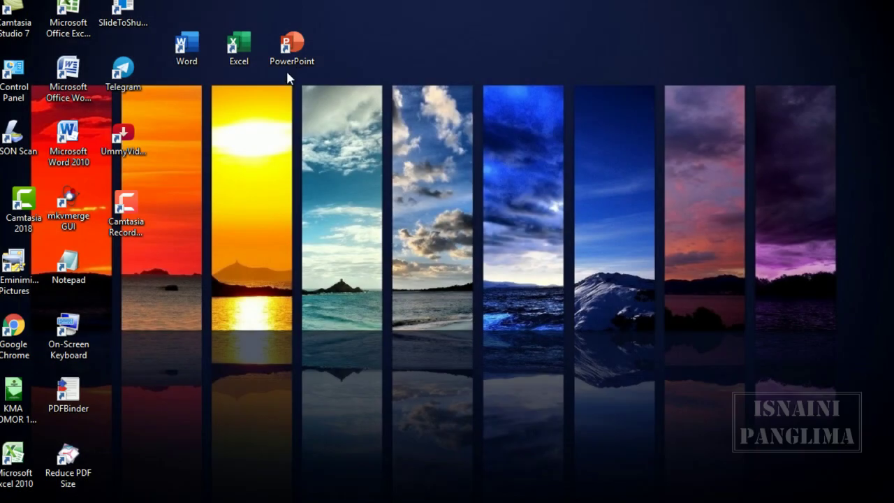
double_click(307, 59)
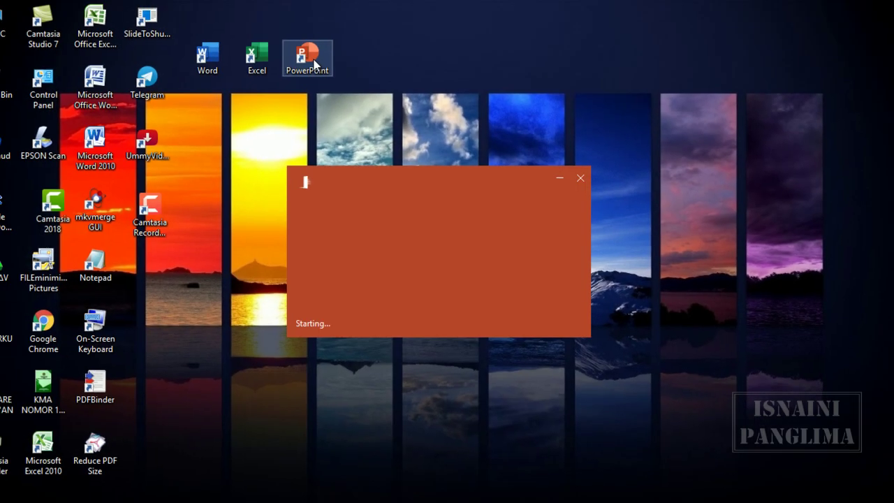